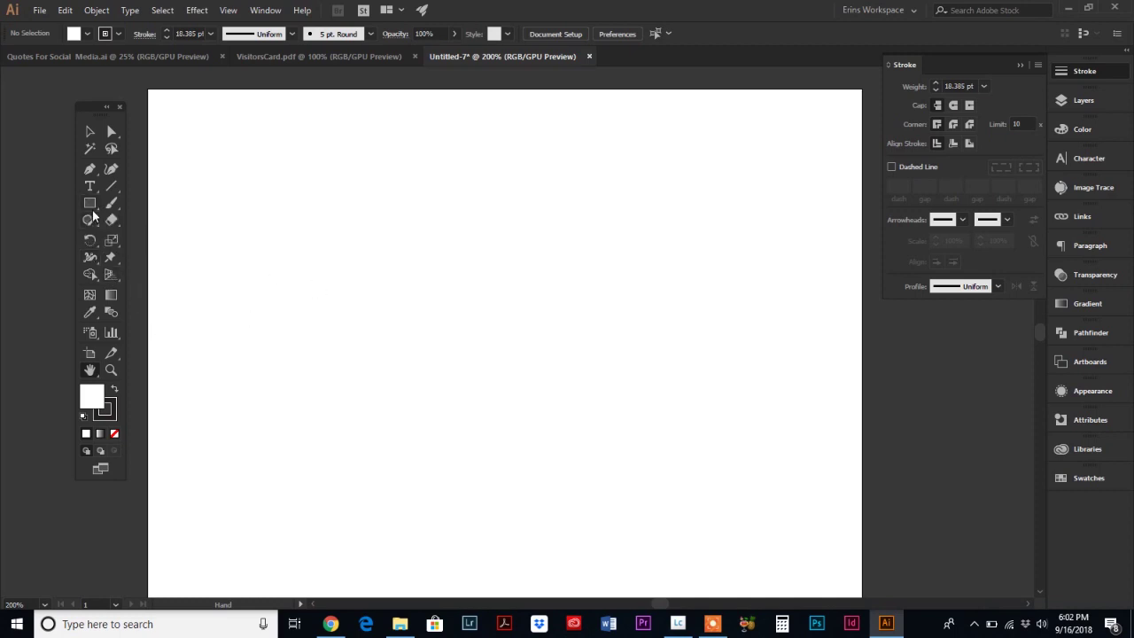
Draw a large circle on the artboard with the Ellipse tool.
left_click(89, 202)
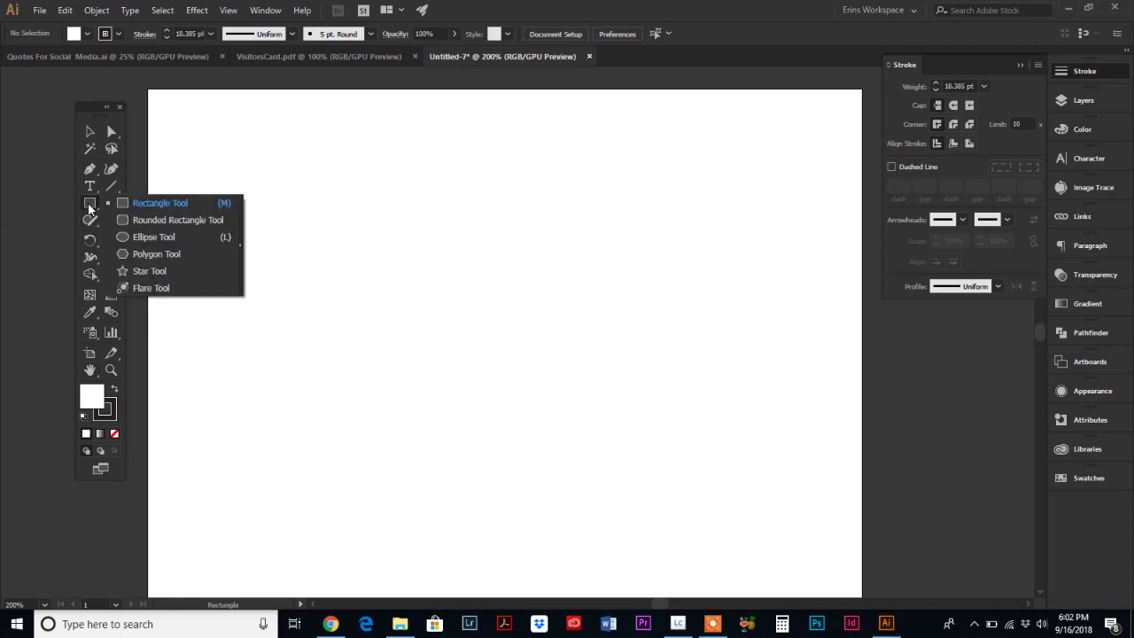
left_click(138, 236)
mouse_move(273, 174)
left_mouse_down()
mouse_move(417, 347)
mouse_move(603, 530)
left_mouse_up()
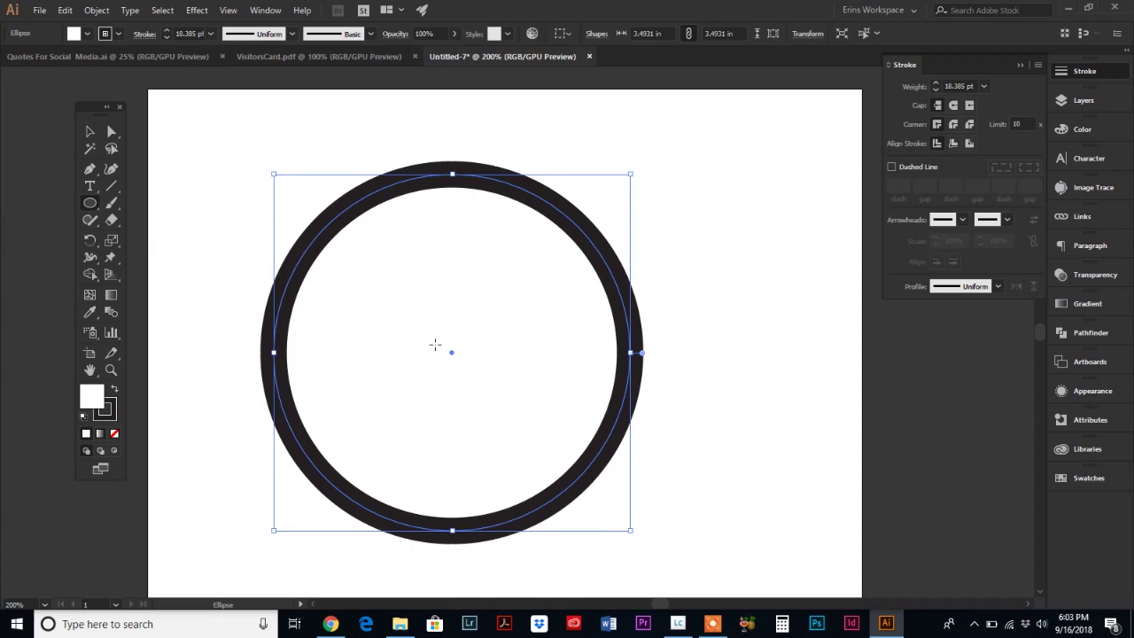
Give the white circle a dark outline with a 10 pt stroke weight.
key("F6")
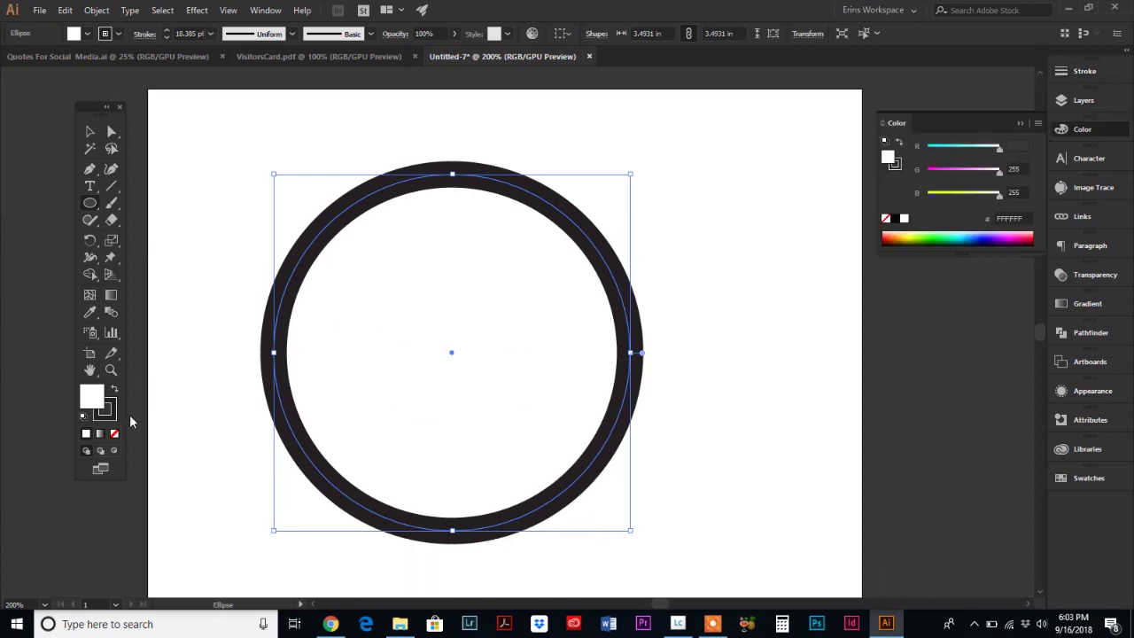
key("x")
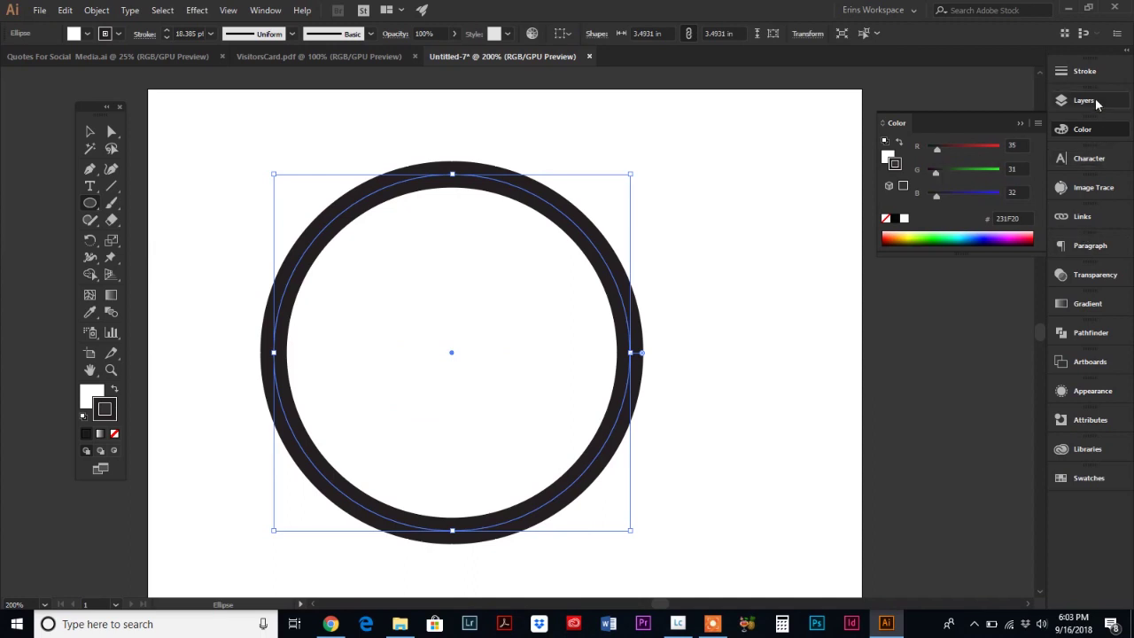
left_click(1084, 70)
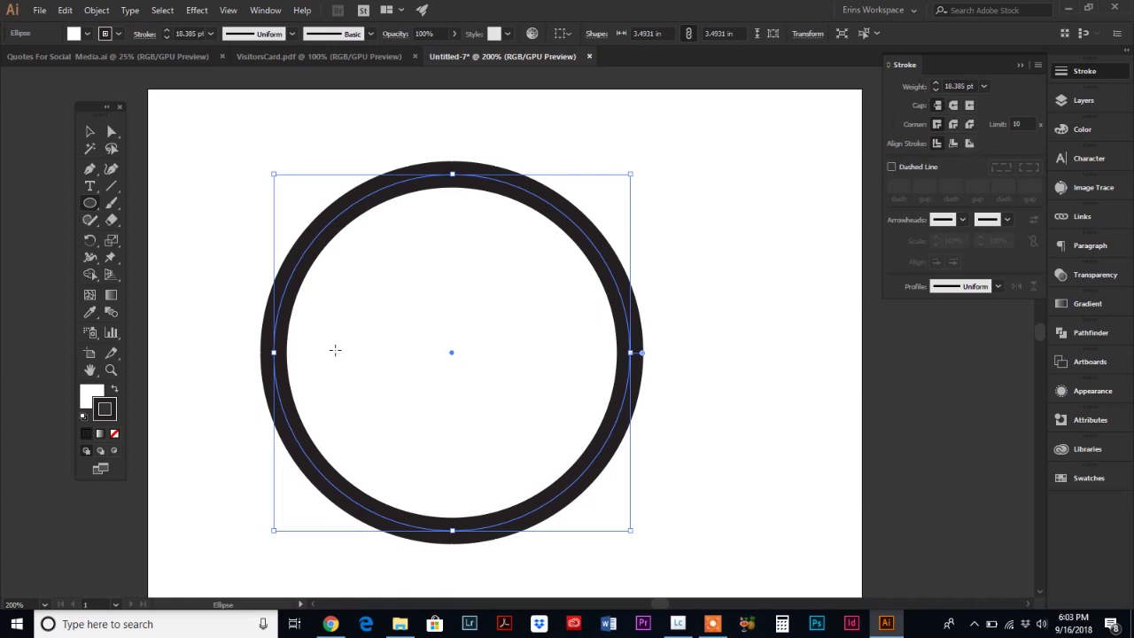
left_click(975, 85)
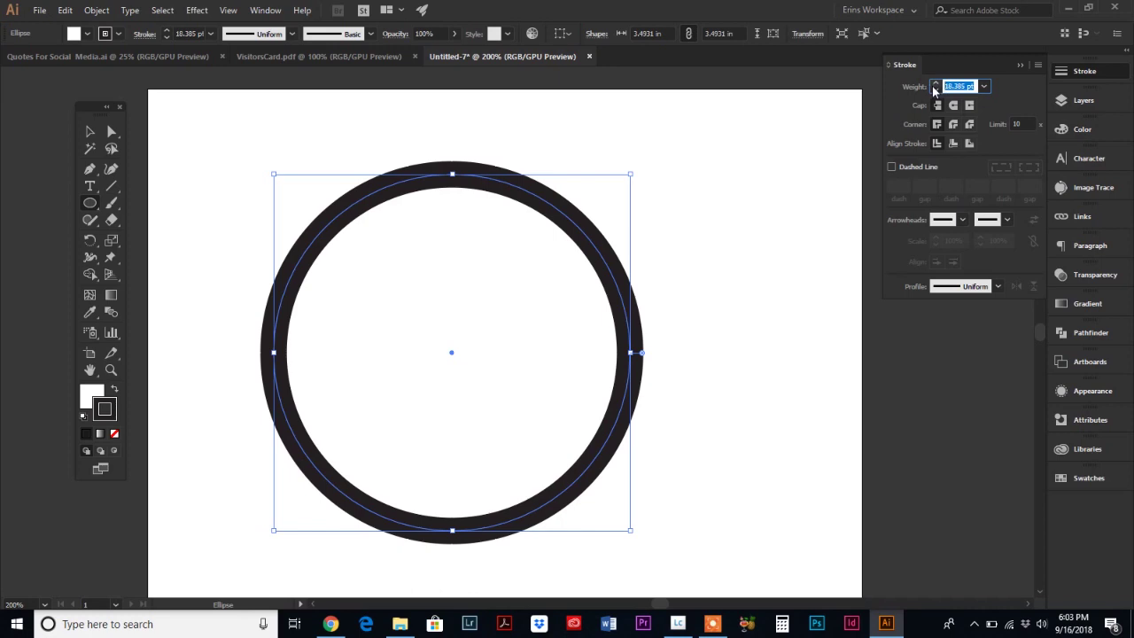
type("10")
key("Return")
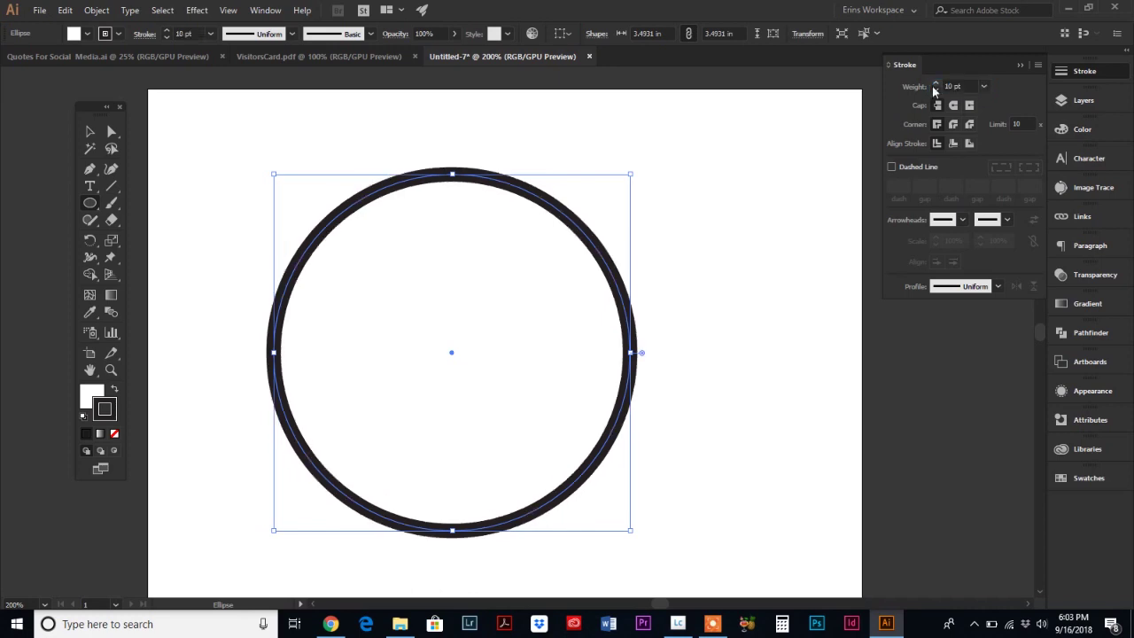
left_click(91, 260)
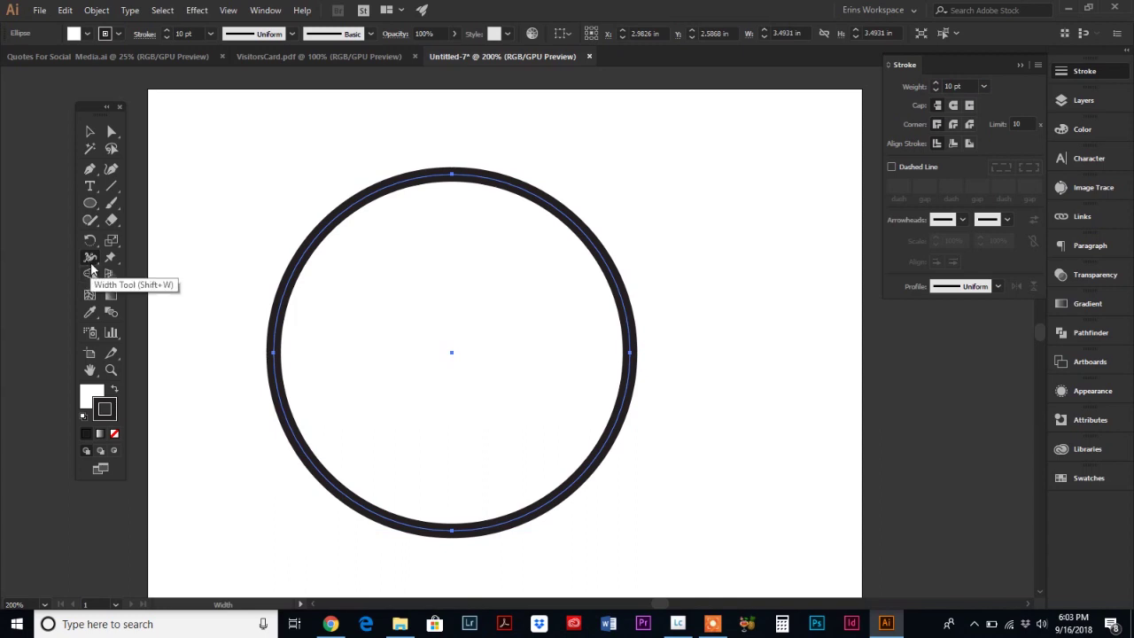
Widen the circle's left-side stroke to 40 pt with the Width tool, then deselect it.
left_click(91, 264)
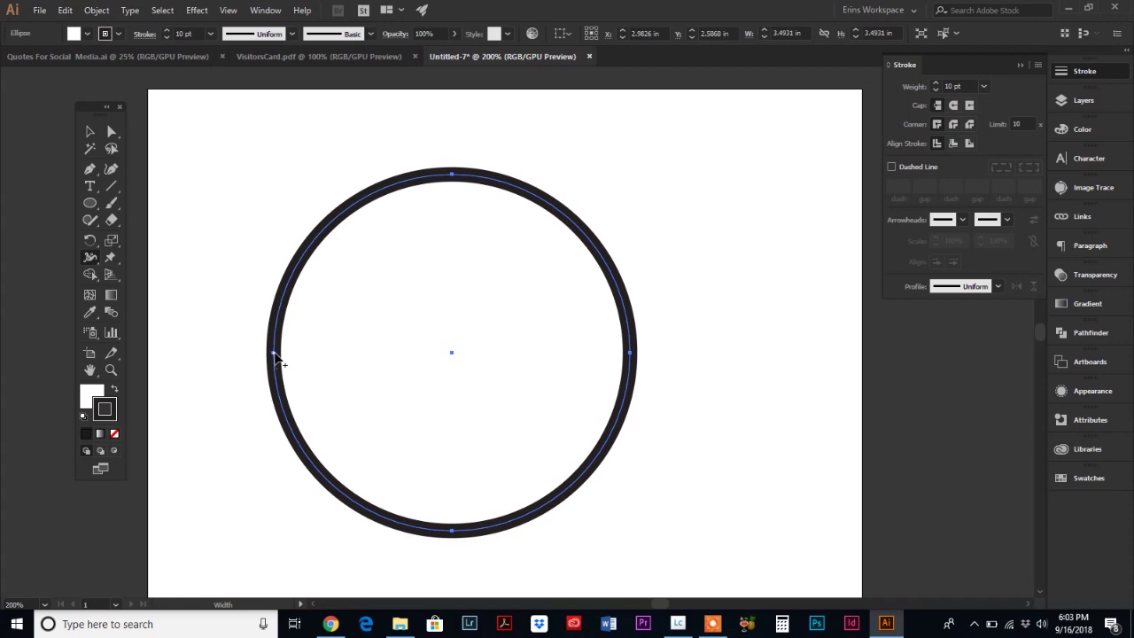
mouse_move(276, 354)
left_mouse_down()
mouse_move(327, 352)
mouse_move(267, 358)
mouse_move(304, 354)
left_mouse_up()
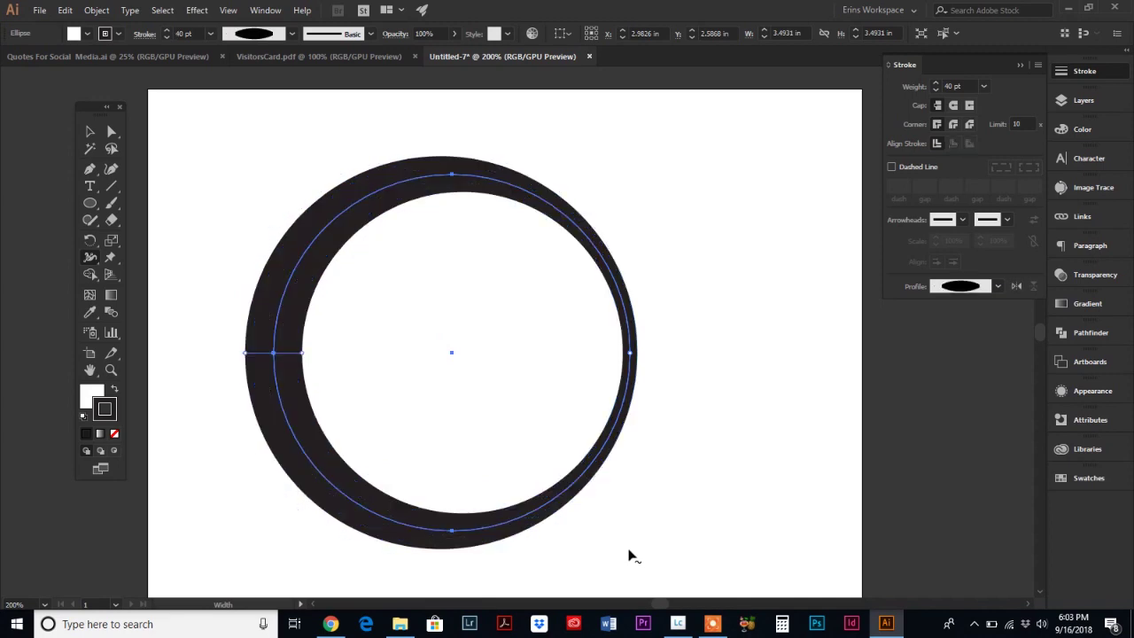
left_click(90, 131)
left_click(150, 343)
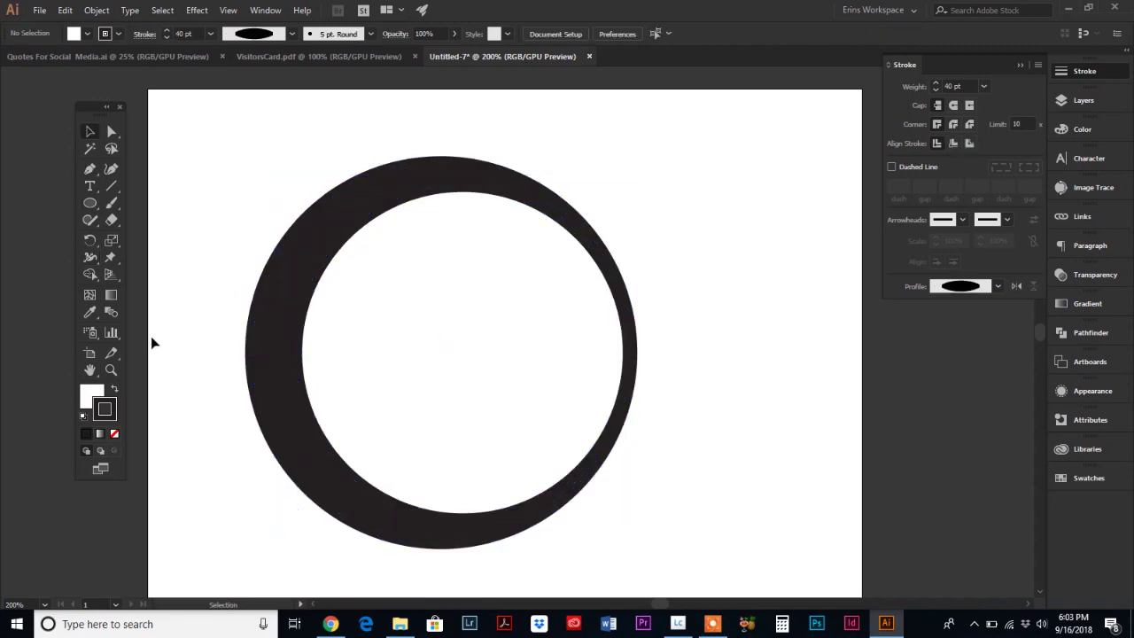
Scale the crescent circle down to eye size.
left_click(280, 351)
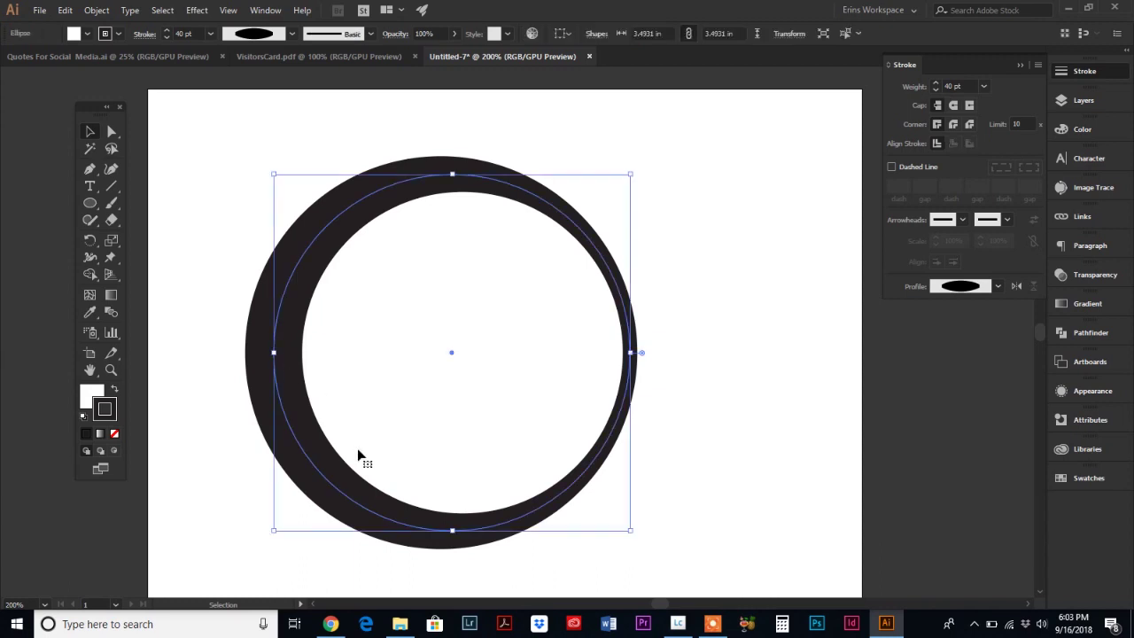
left_click_drag(629, 533, 367, 267)
left_click(364, 357)
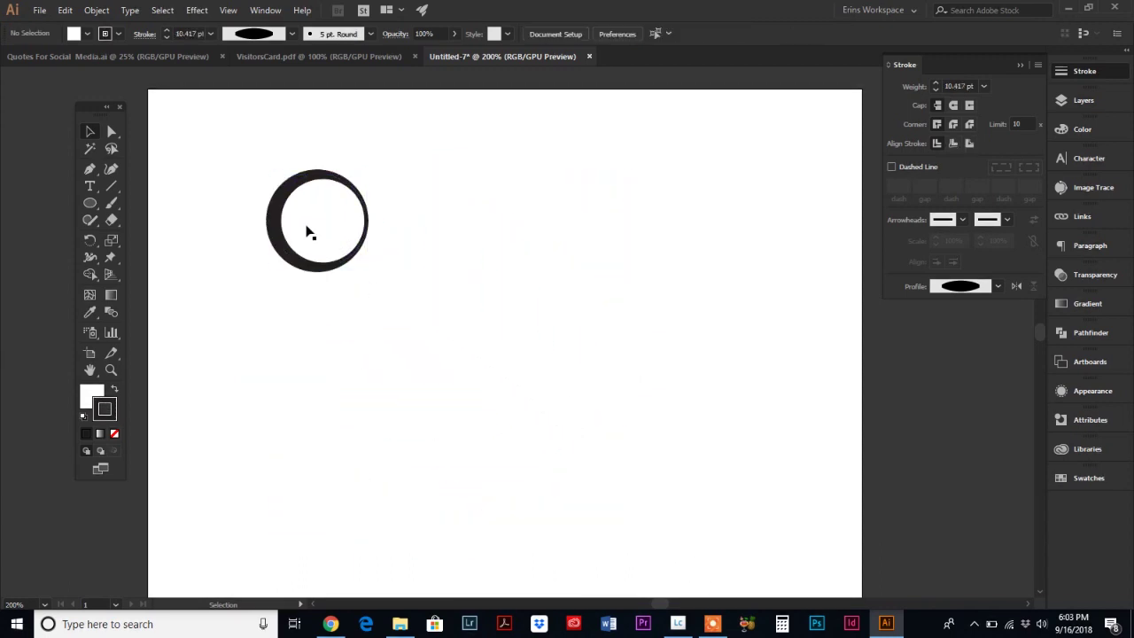
Duplicate the eye to the right and rotate the copy so its thick edge sits higher.
left_click_drag(273, 237, 429, 231)
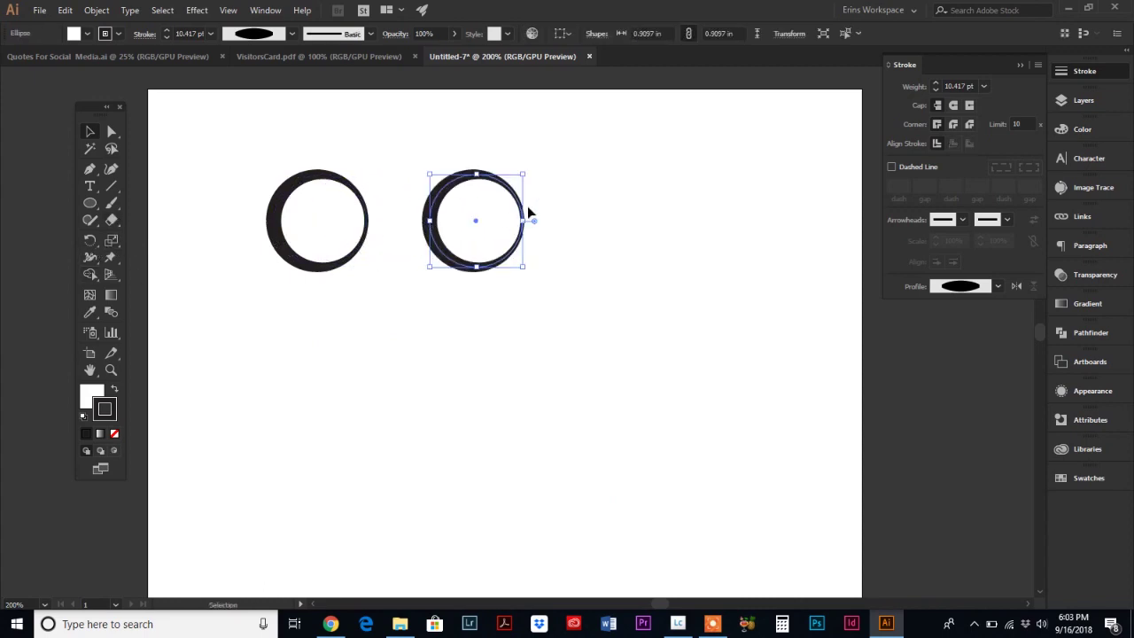
left_click(89, 239)
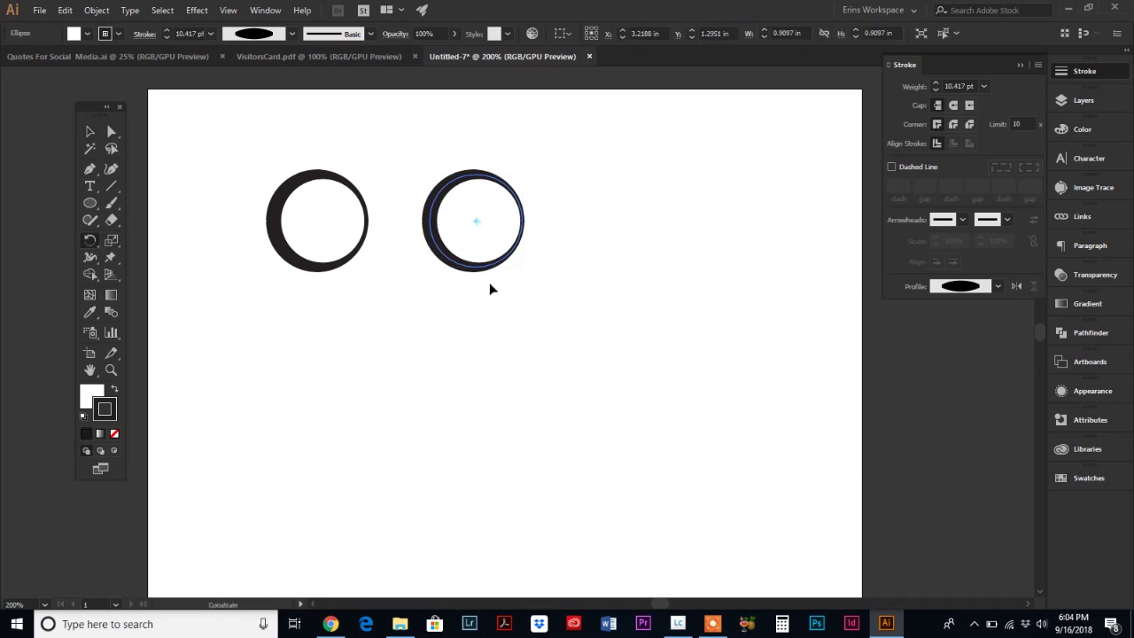
left_click_drag(514, 228, 514, 223)
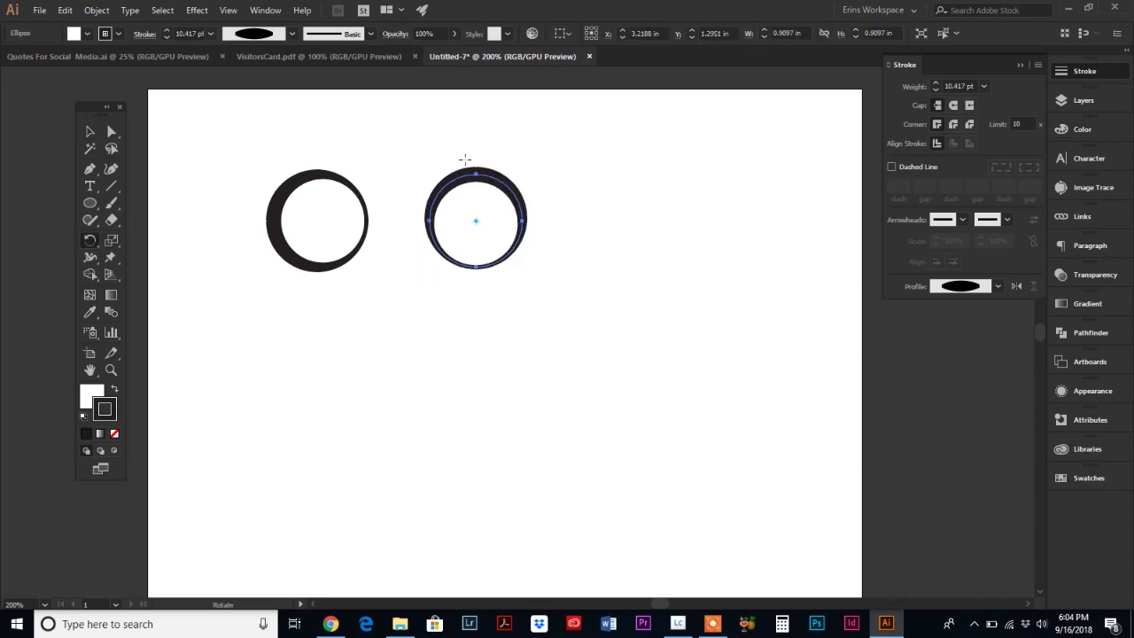
left_click_drag(475, 142, 531, 187)
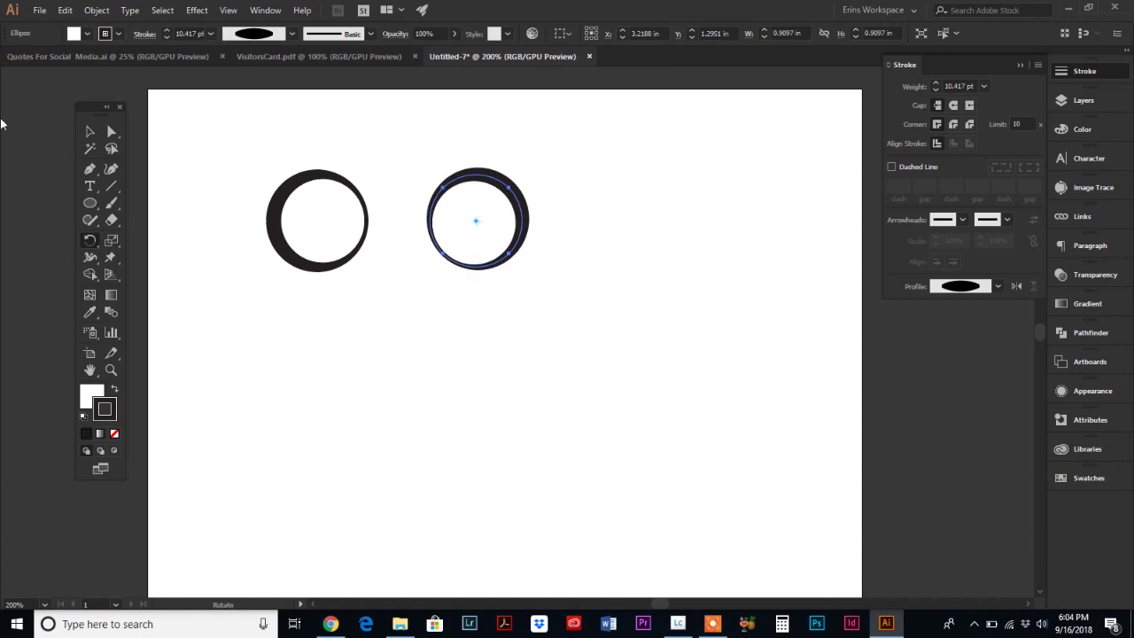
left_click(90, 131)
left_click(459, 398)
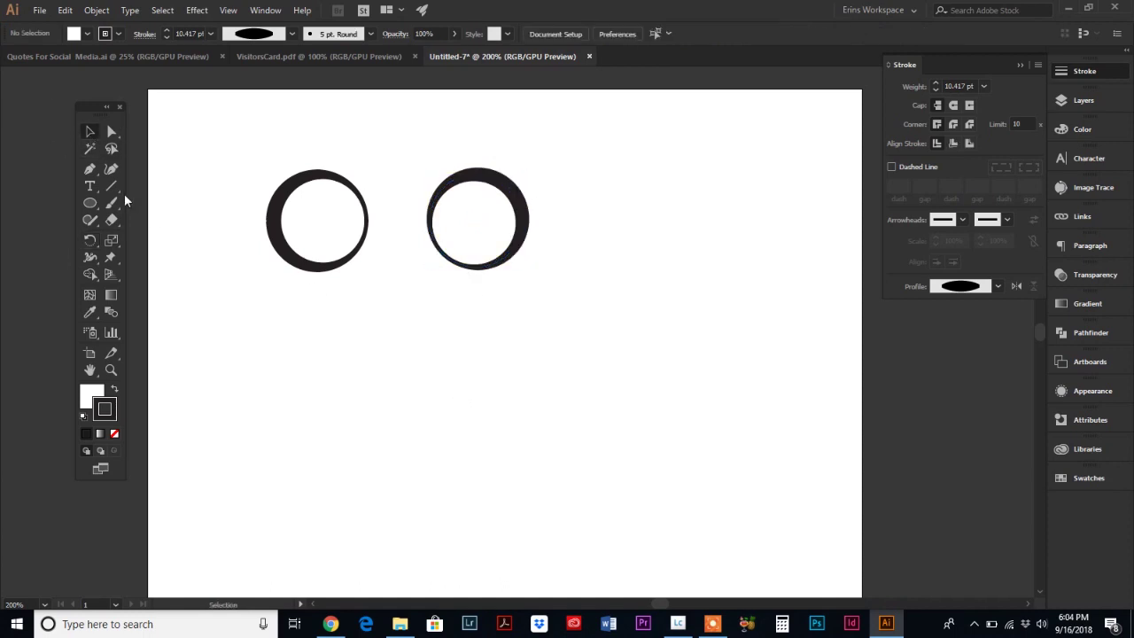
Draw a small solid black pupil in the lower part of the left eye.
left_click(89, 202)
left_click_drag(341, 237, 352, 249)
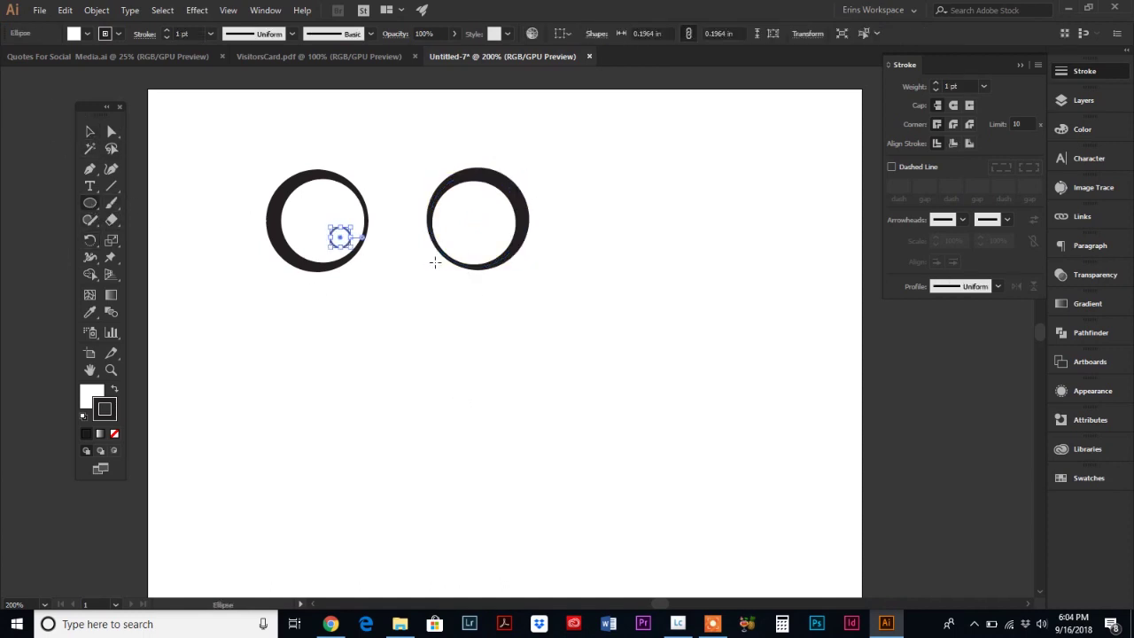
left_click(115, 389)
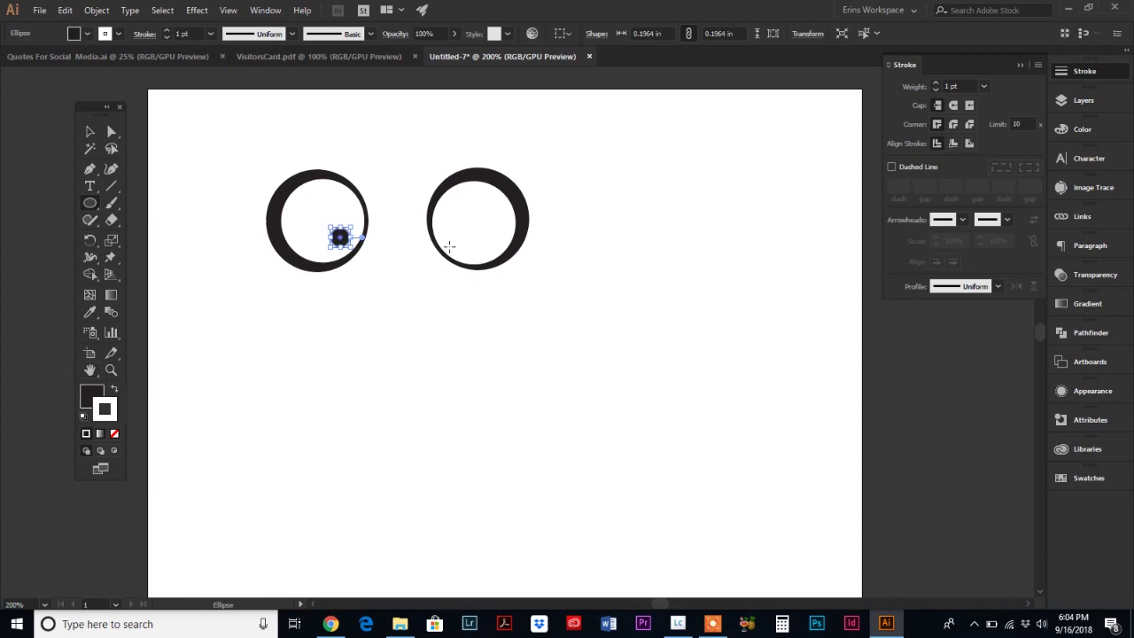
left_click_drag(461, 232, 433, 255)
key("ctrl+z")
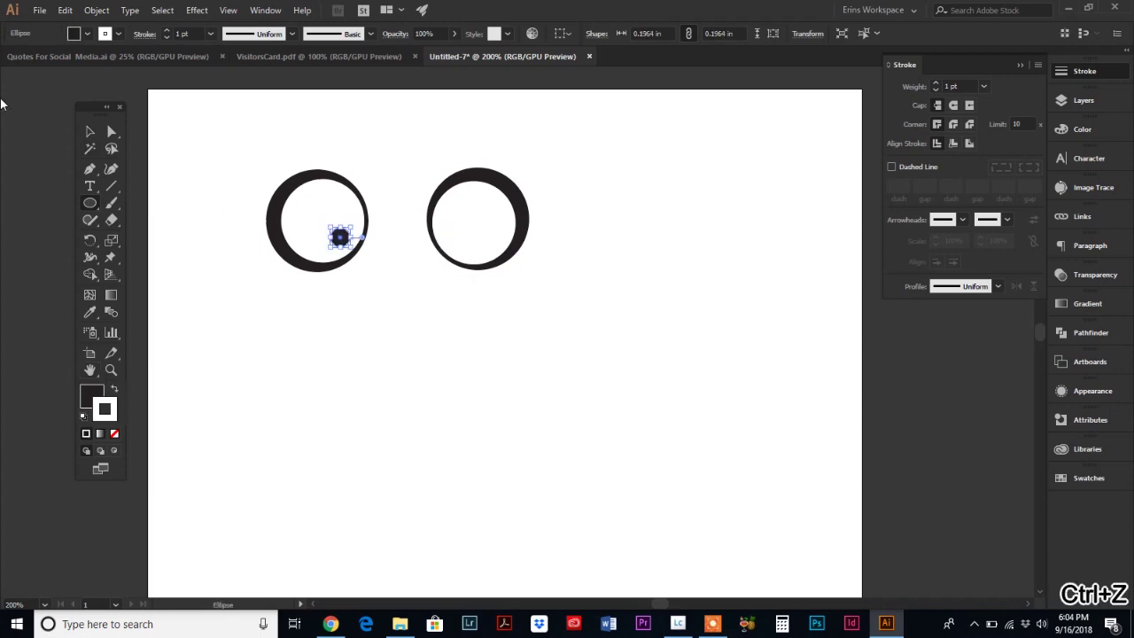
Alt-drag a copy of the pupil into the right eye.
left_click(90, 132)
left_click(248, 279)
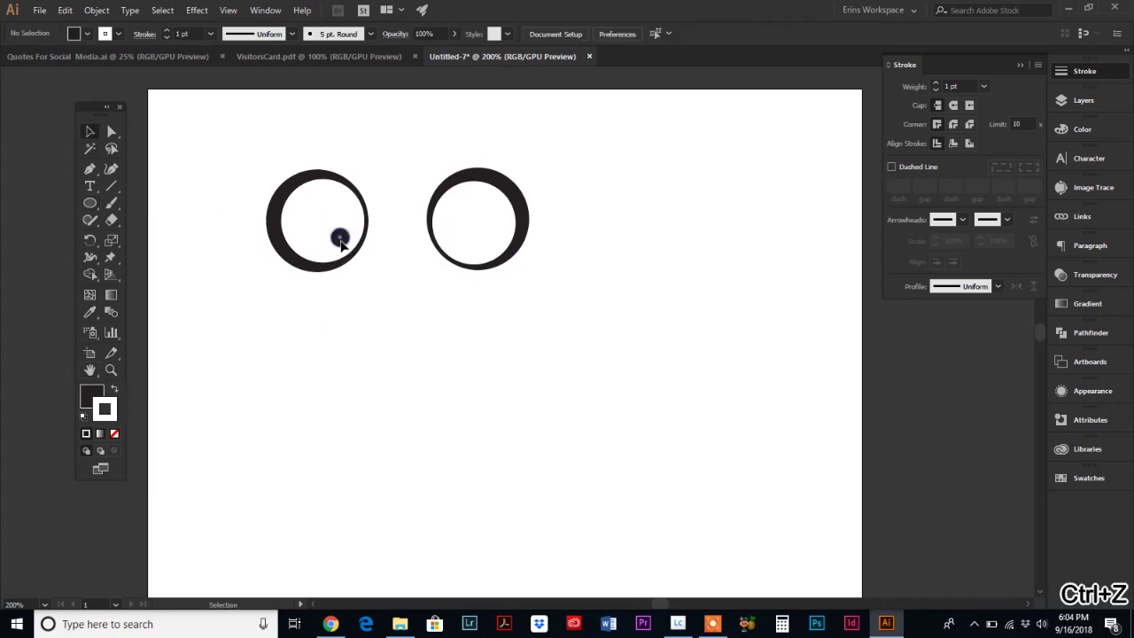
left_click_drag(339, 237, 461, 249)
left_click(427, 324)
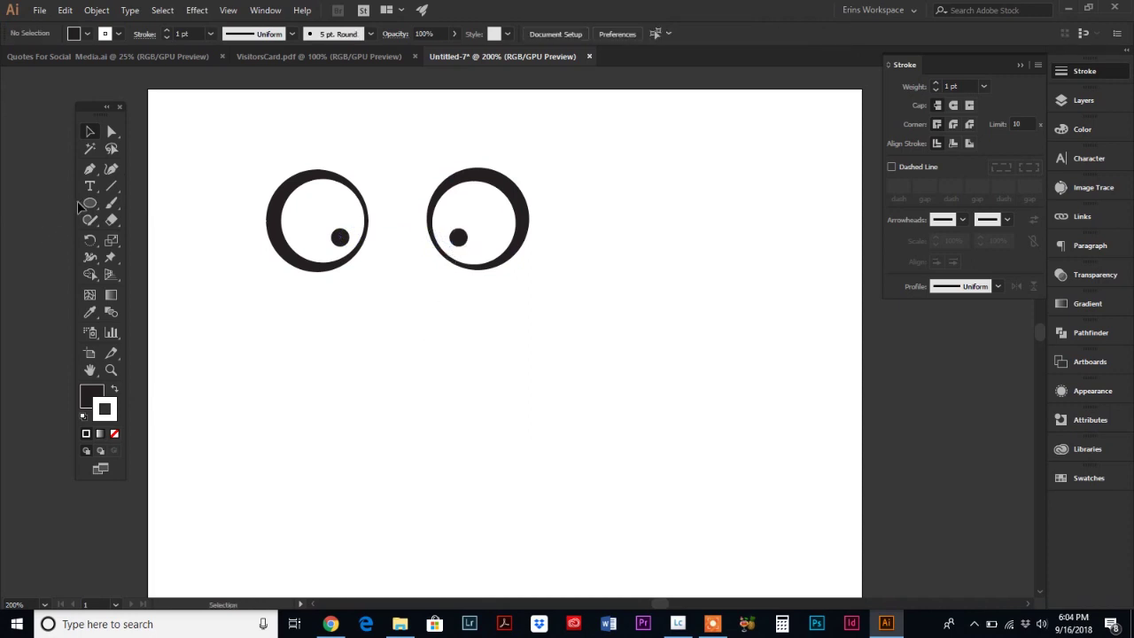
left_click_drag(95, 207, 140, 201)
Draw a square below the eyes with white fill and a thin 1 pt dark outline.
left_click_drag(375, 320, 559, 511)
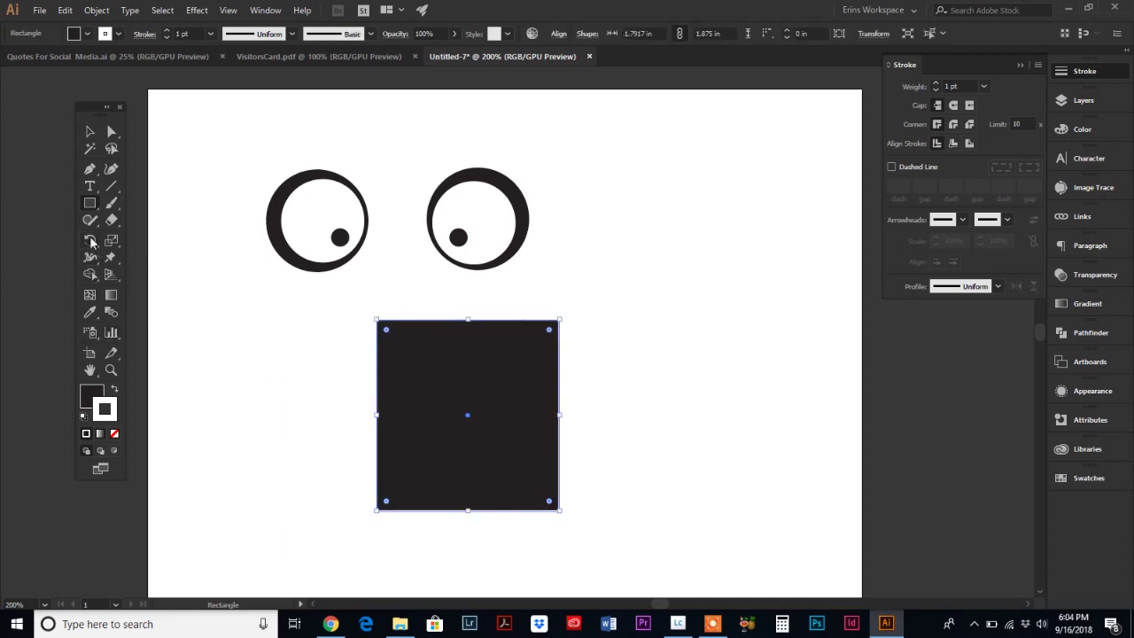
left_click(91, 258)
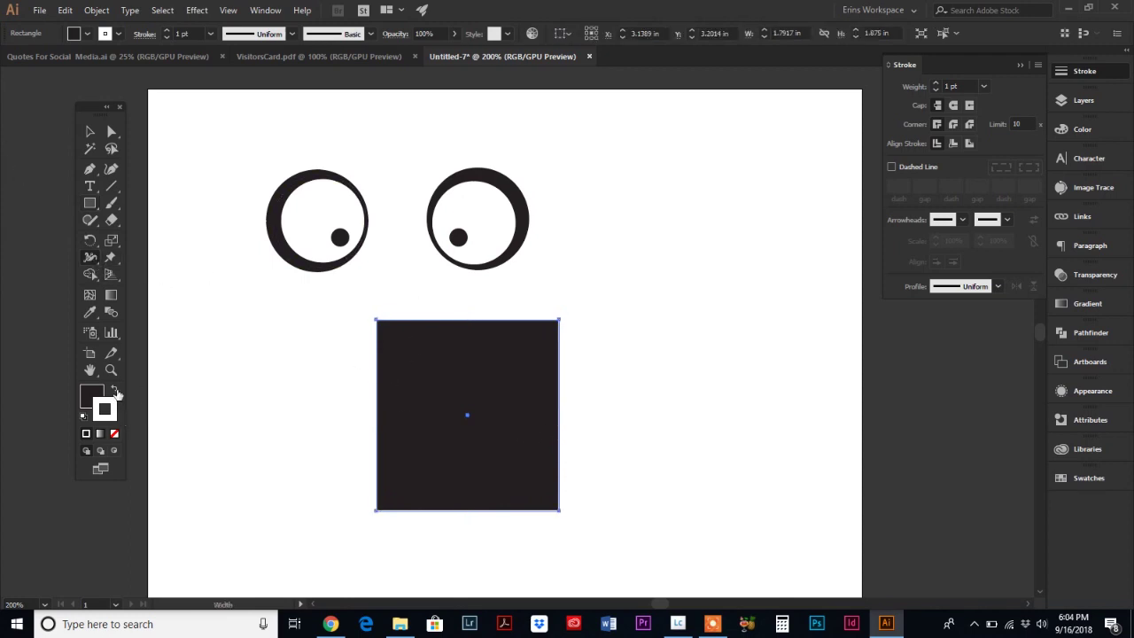
left_click(115, 392)
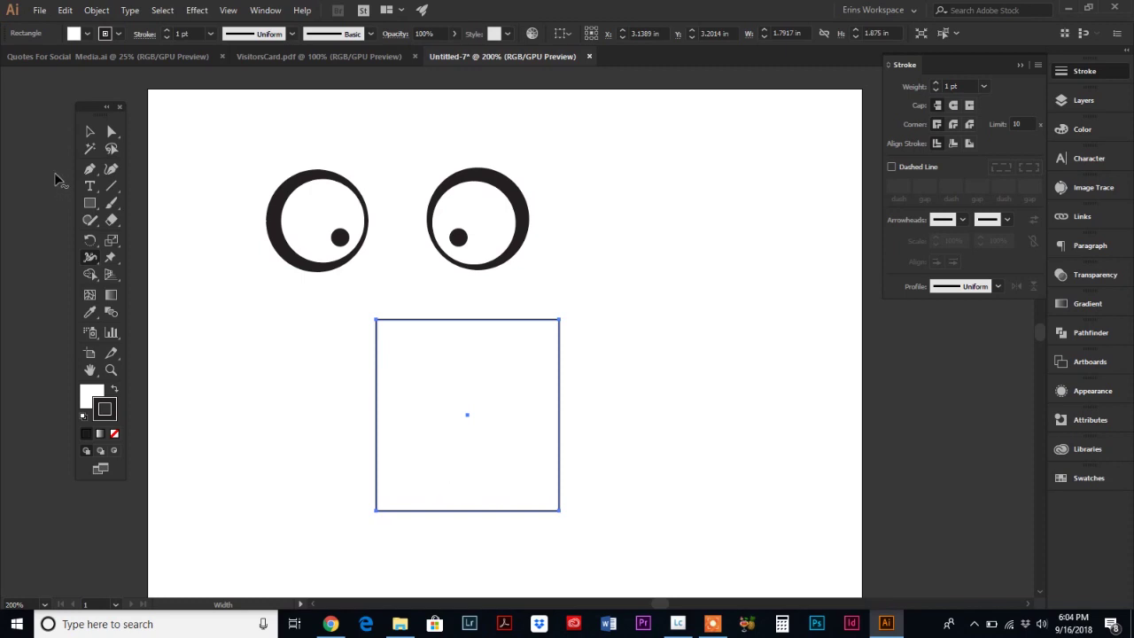
left_click(90, 171)
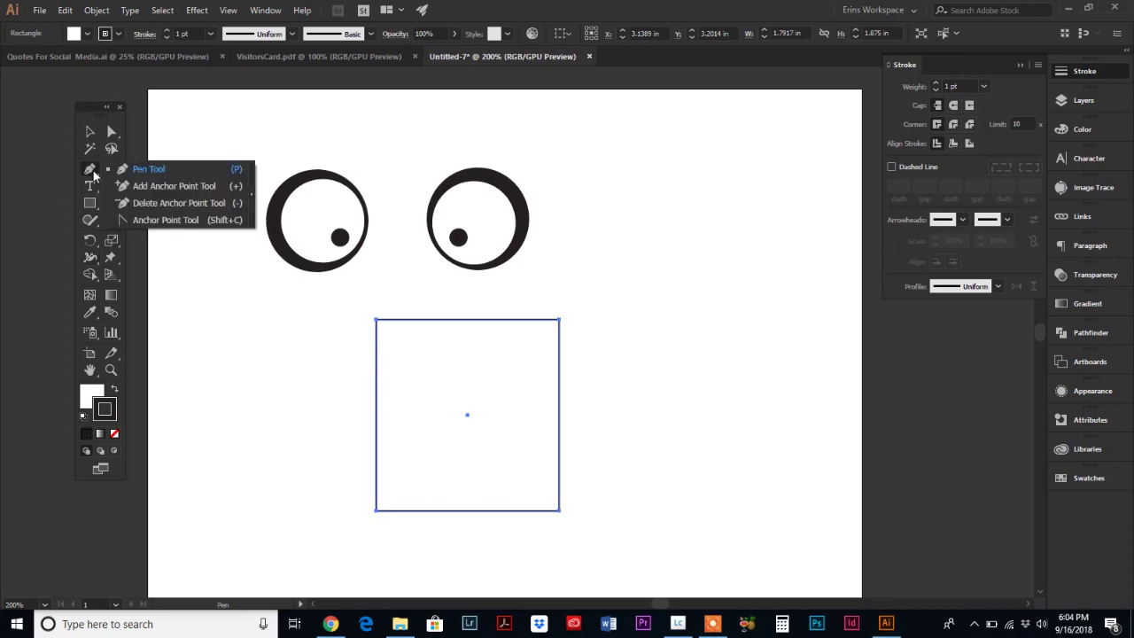
Add a left-edge anchor, then widen the square's stroke at its bottom-left and top-left corners.
left_click(122, 188)
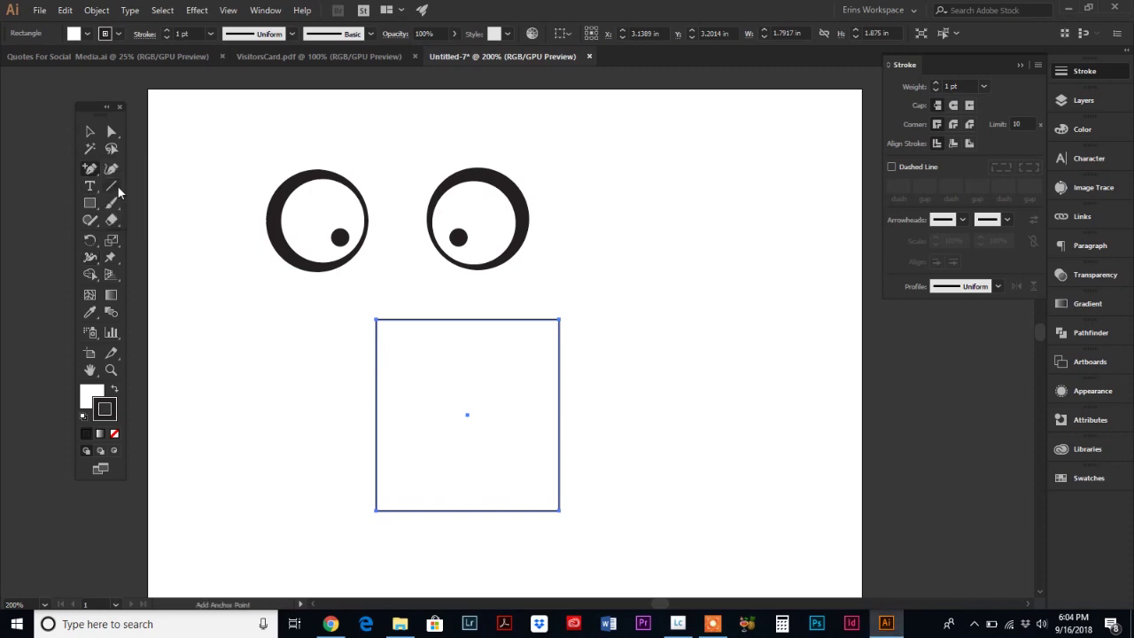
left_click(376, 414)
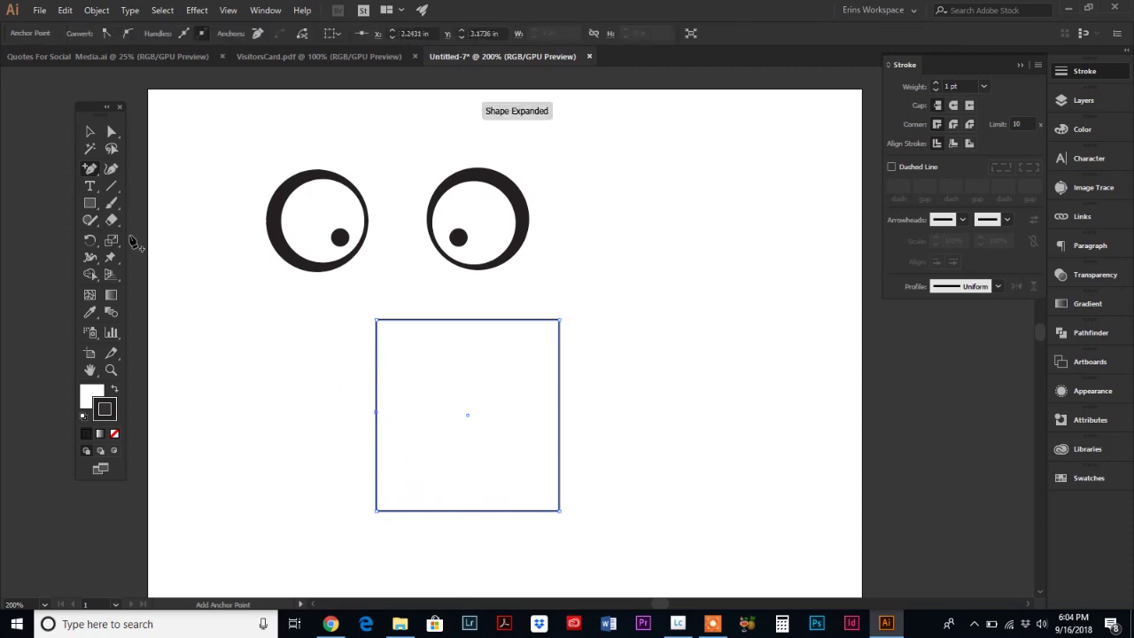
left_click(89, 258)
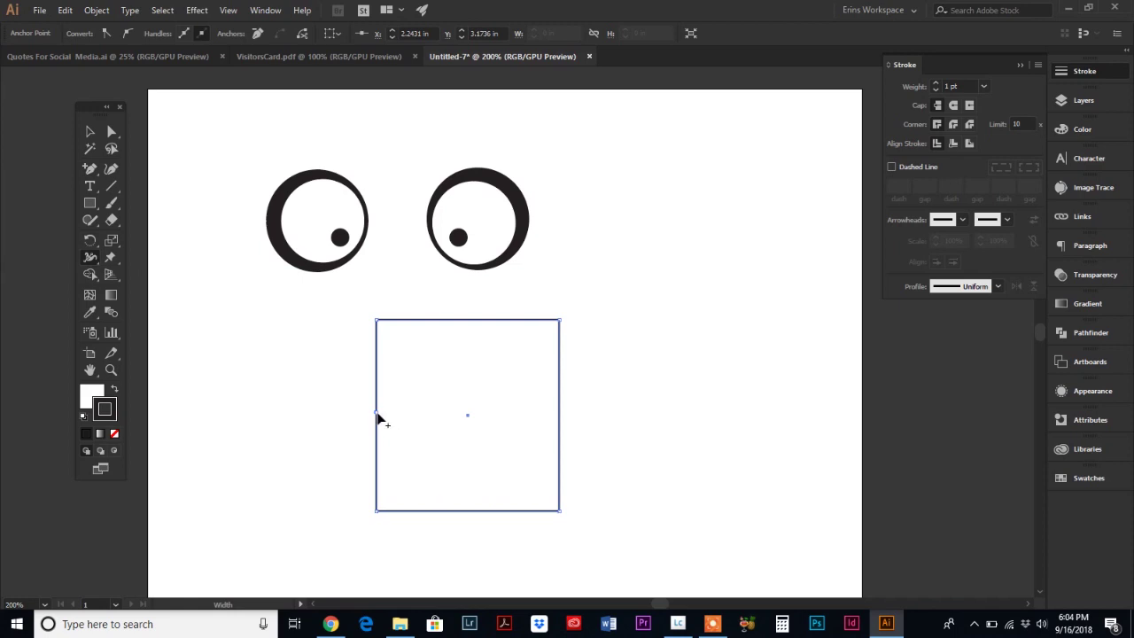
left_click_drag(381, 417, 384, 413)
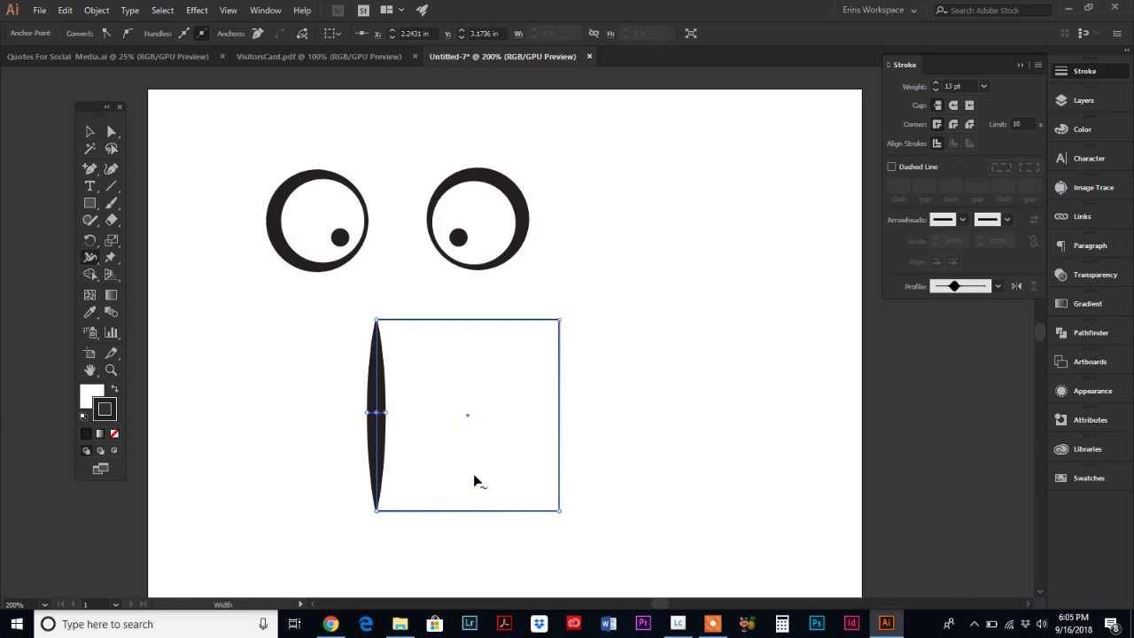
key("ctrl+z")
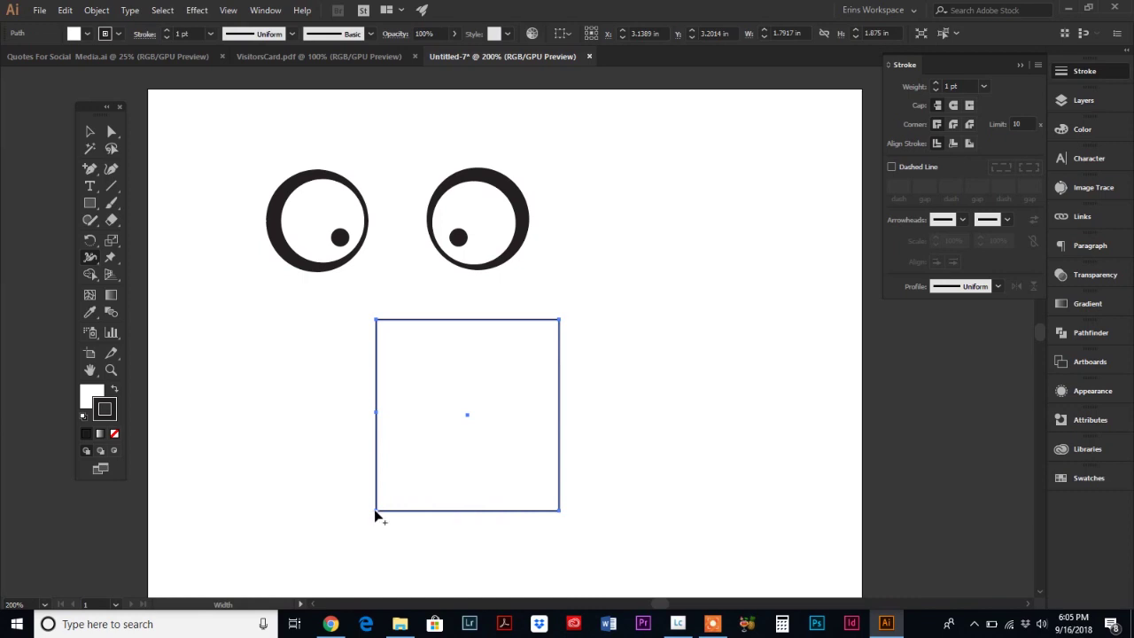
left_click_drag(380, 514, 384, 507)
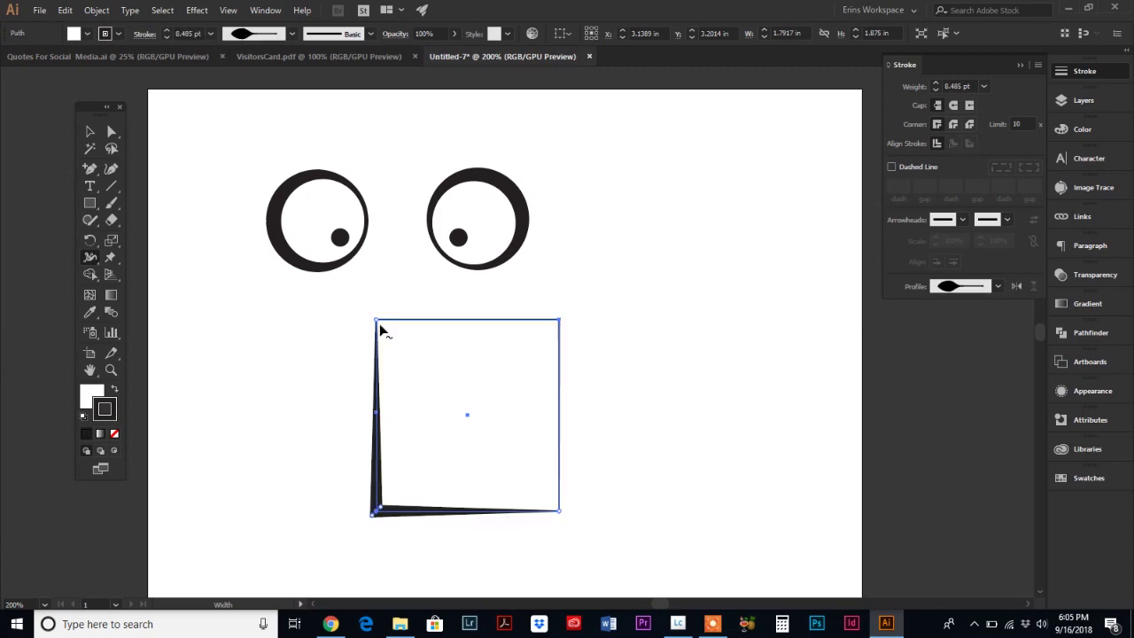
mouse_move(378, 326)
left_mouse_down()
mouse_move(393, 330)
mouse_move(380, 326)
left_mouse_up()
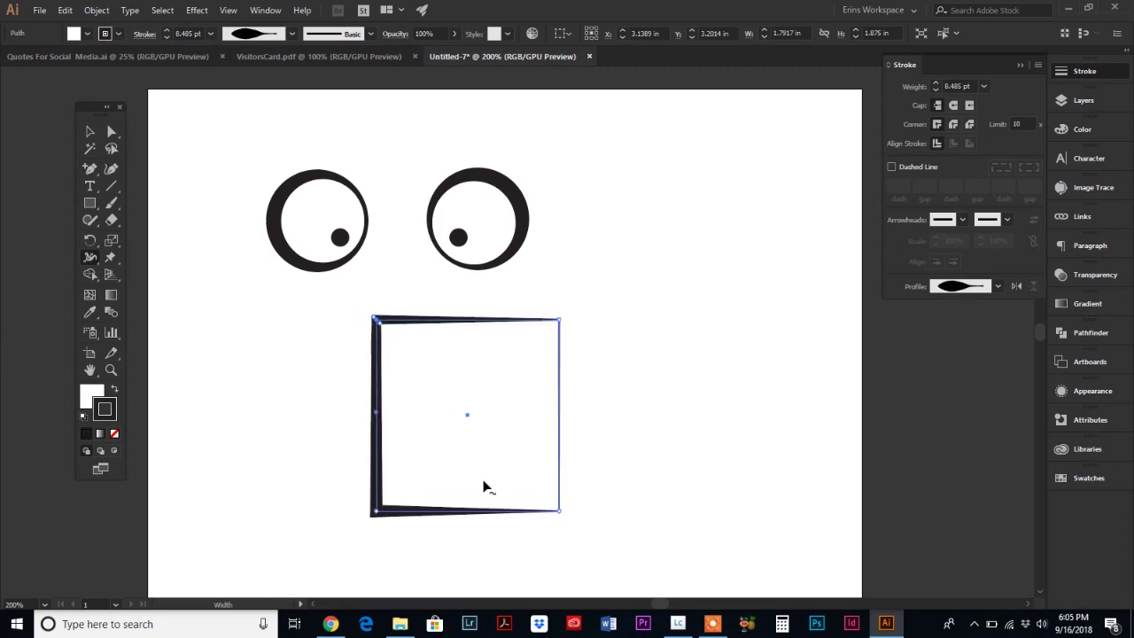
left_click(89, 132)
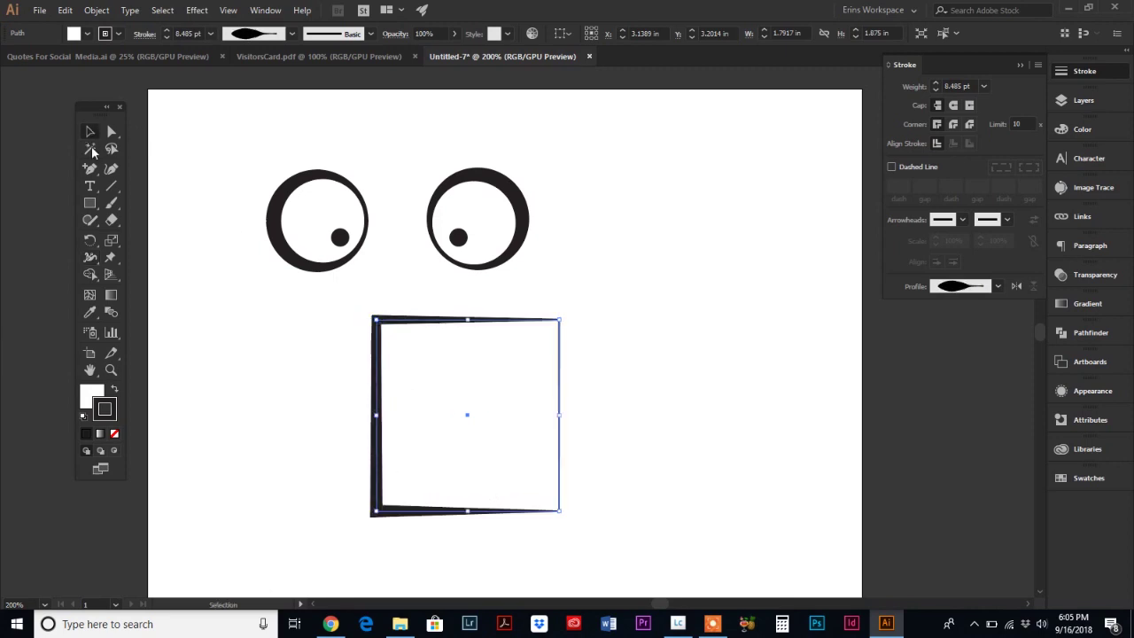
left_click(264, 460)
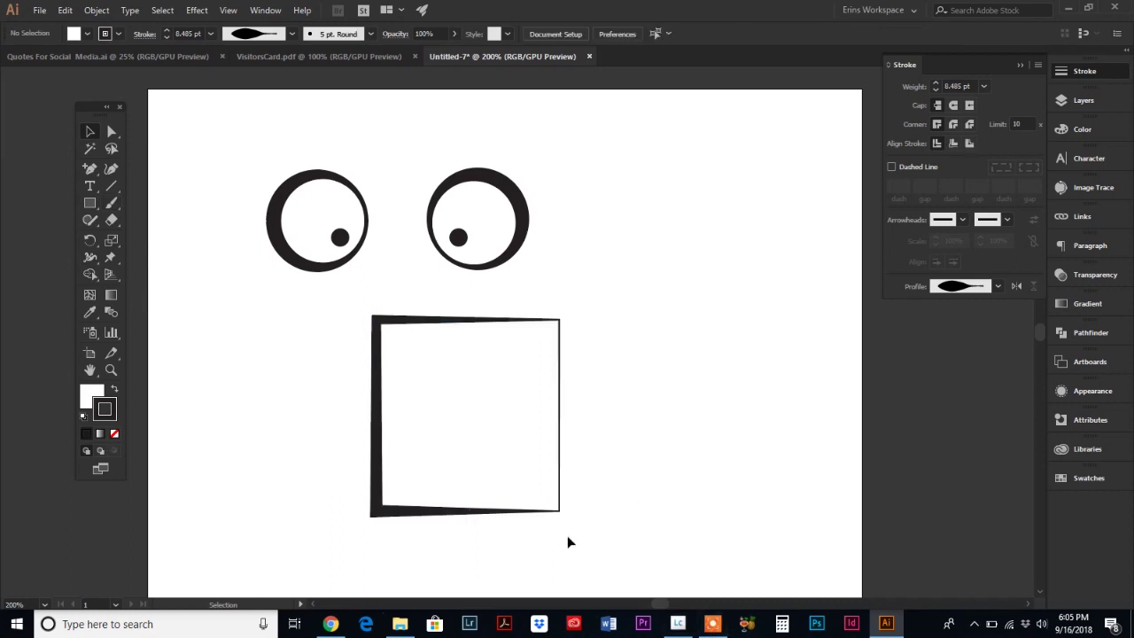